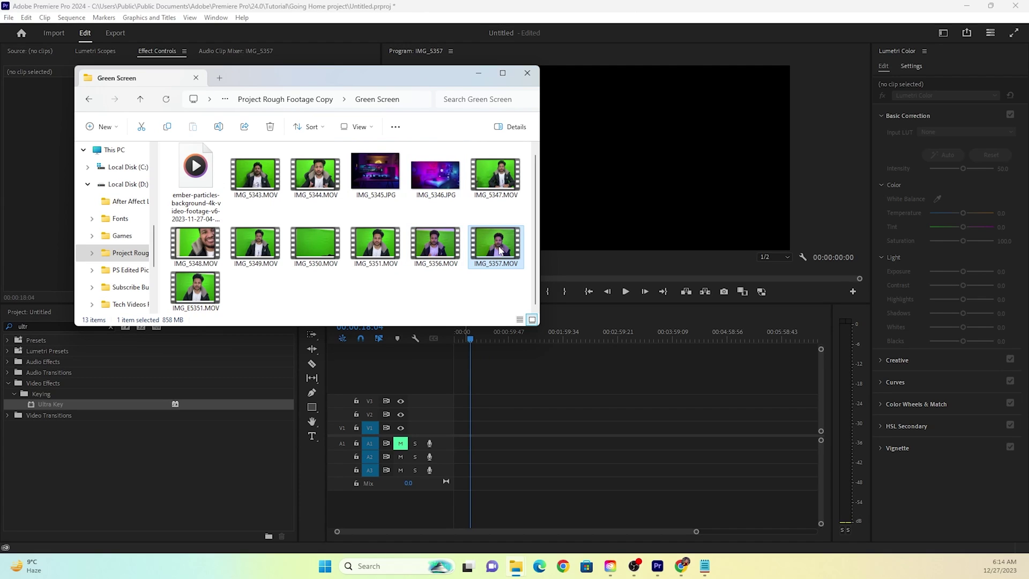
- Import IMG_5357.MOV from the Green Screen folder into the Premiere Project panel
left_click_drag(269, 75, 590, 188)
left_click(291, 311)
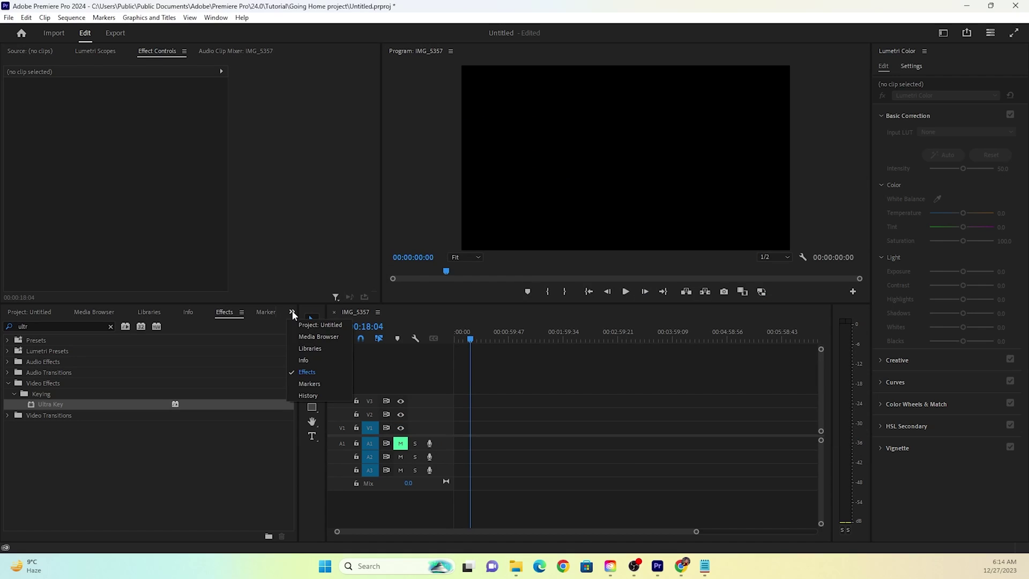
left_click(313, 325)
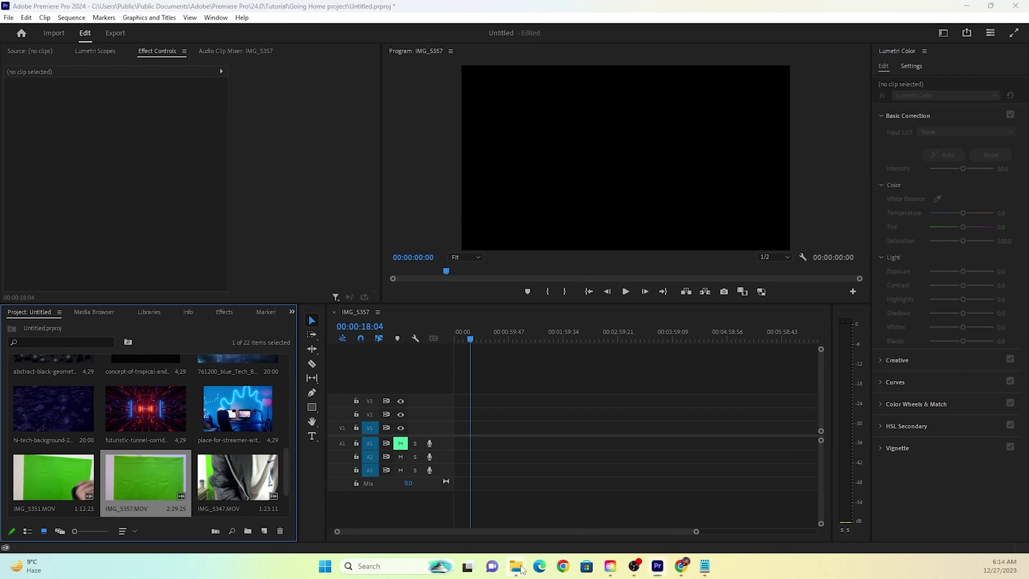
mouse_move(516, 566)
left_click(520, 522)
left_click_drag(815, 357, 160, 481)
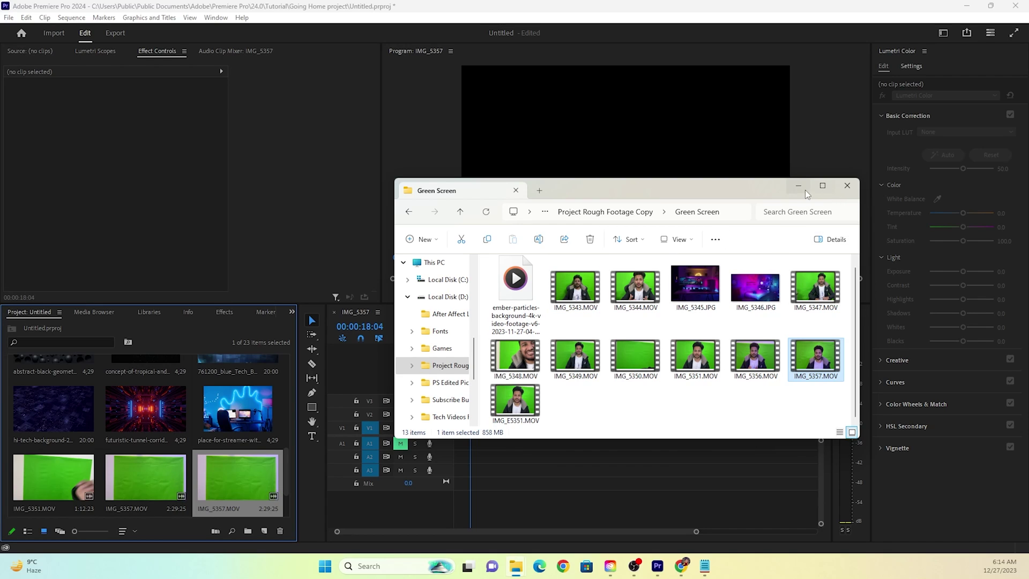
left_click(238, 481)
- Place IMG_5357.MOV on the timeline and search the Effects panel for 'cro'
left_click_drag(249, 477, 480, 420)
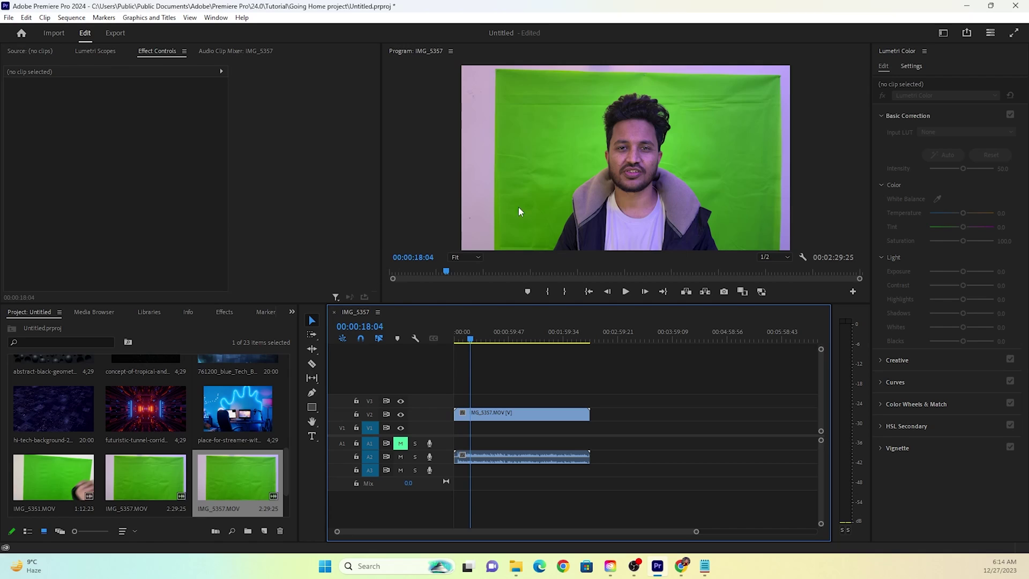
left_click(292, 312)
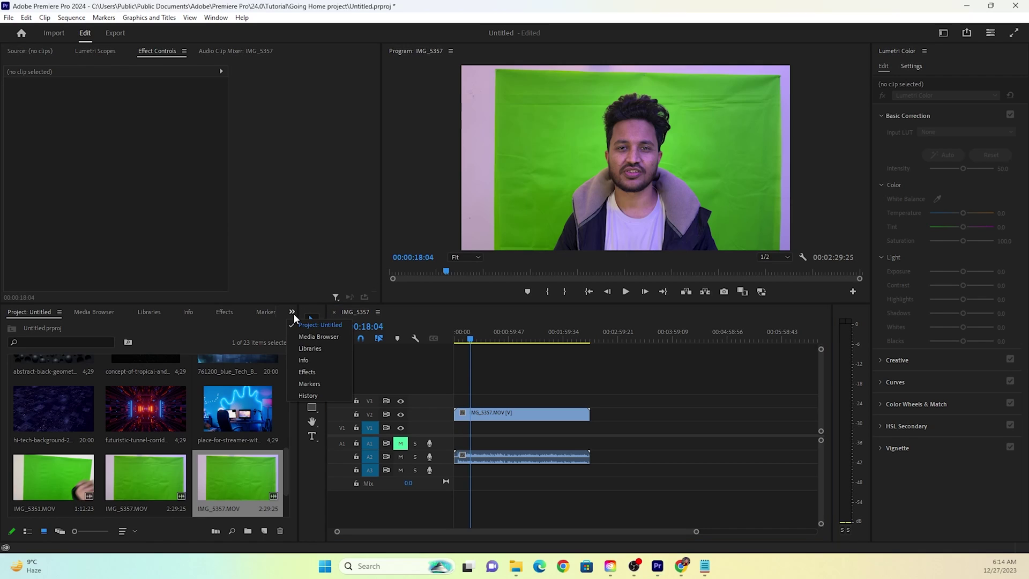
left_click(310, 371)
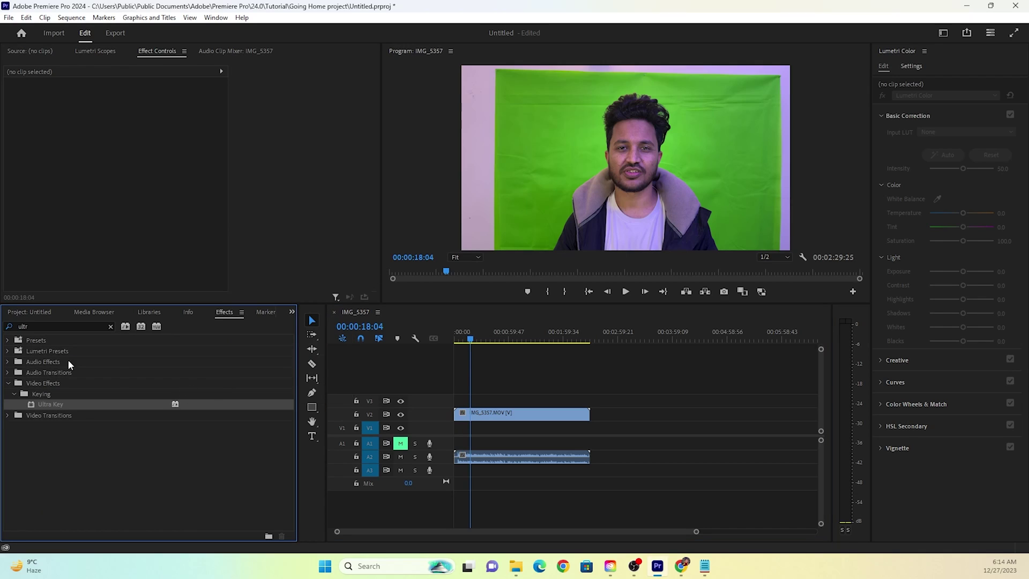
left_click(111, 327)
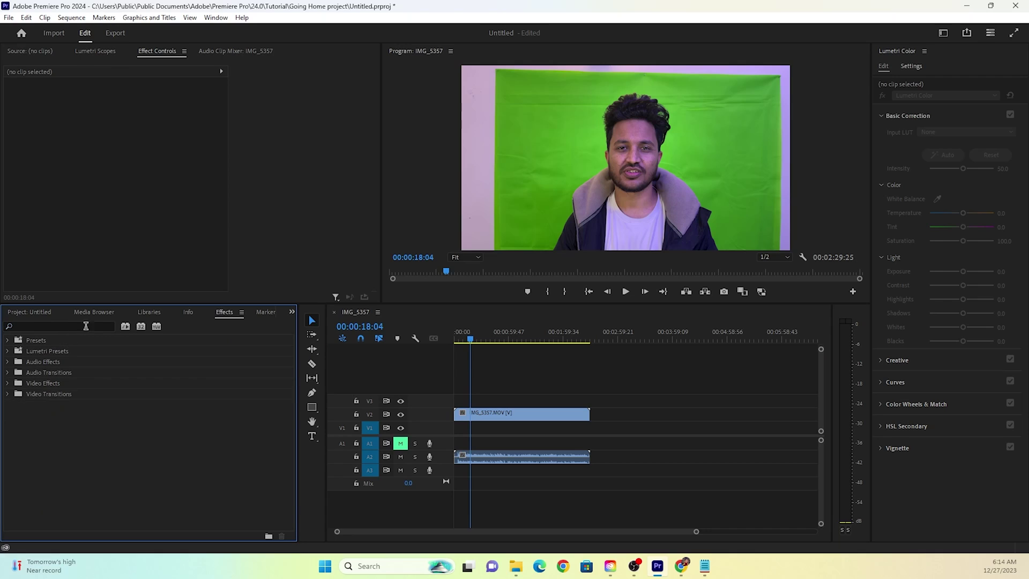
left_click(90, 327)
type("cro")
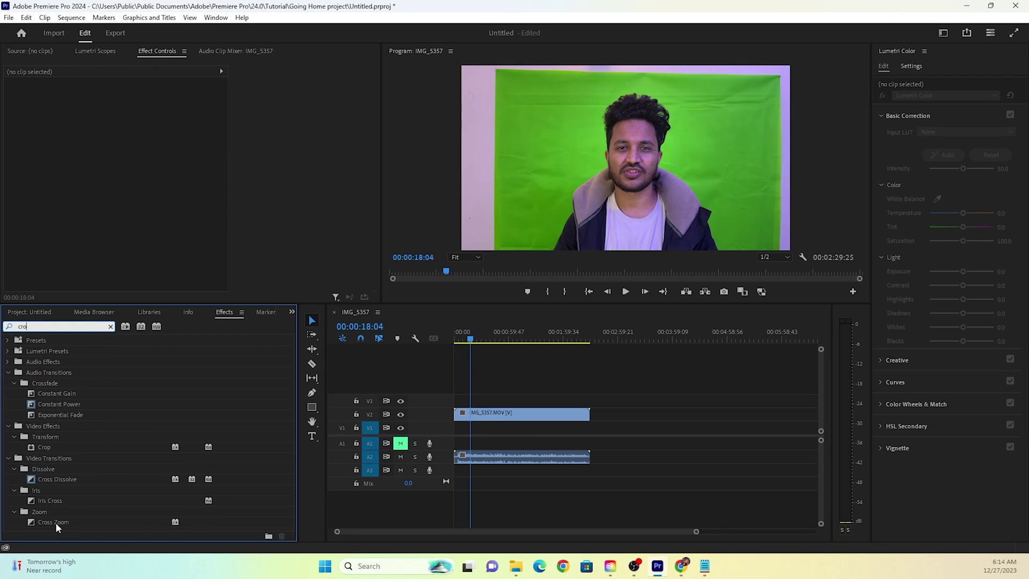
- Apply Crop to the clip with Left 13%, Top 10% and Right 11%
left_click_drag(47, 453, 474, 414)
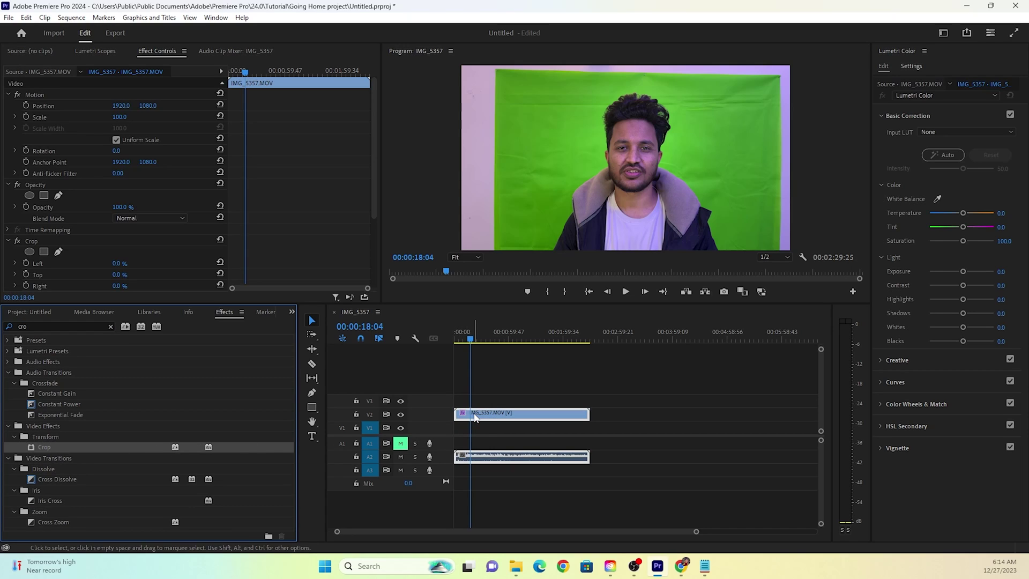
scroll(291, 165, "down", 2)
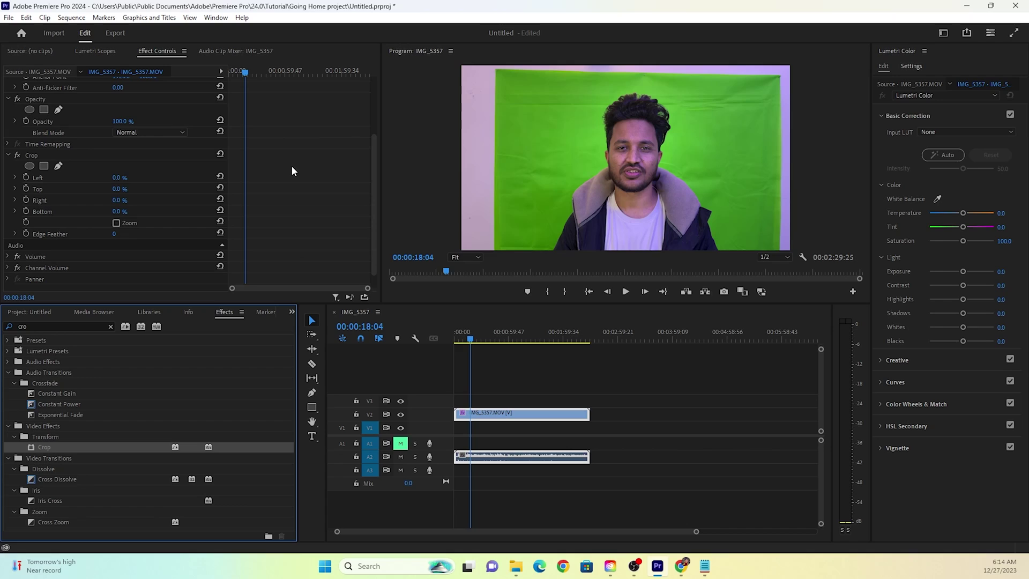
left_click_drag(116, 177, 126, 200)
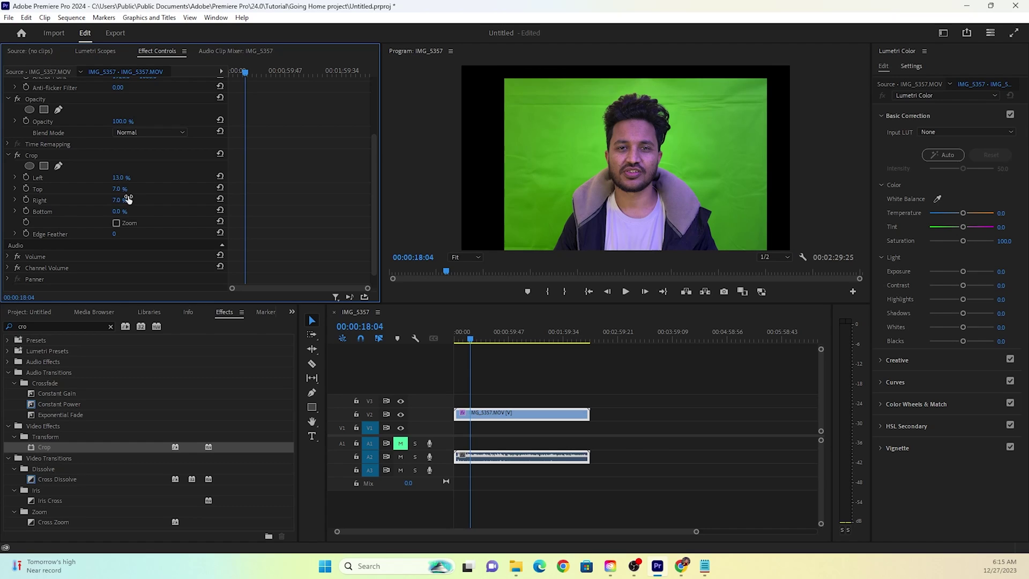
- Apply Ultra Key to the green-screen clip and sample the green backdrop as key colour
double_click(59, 325)
type("u")
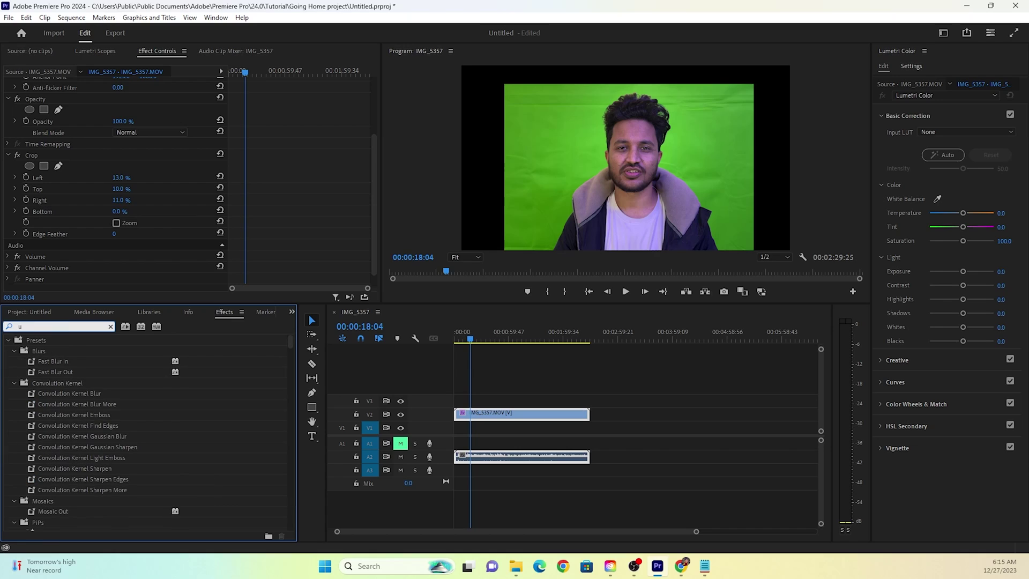
type("ltr")
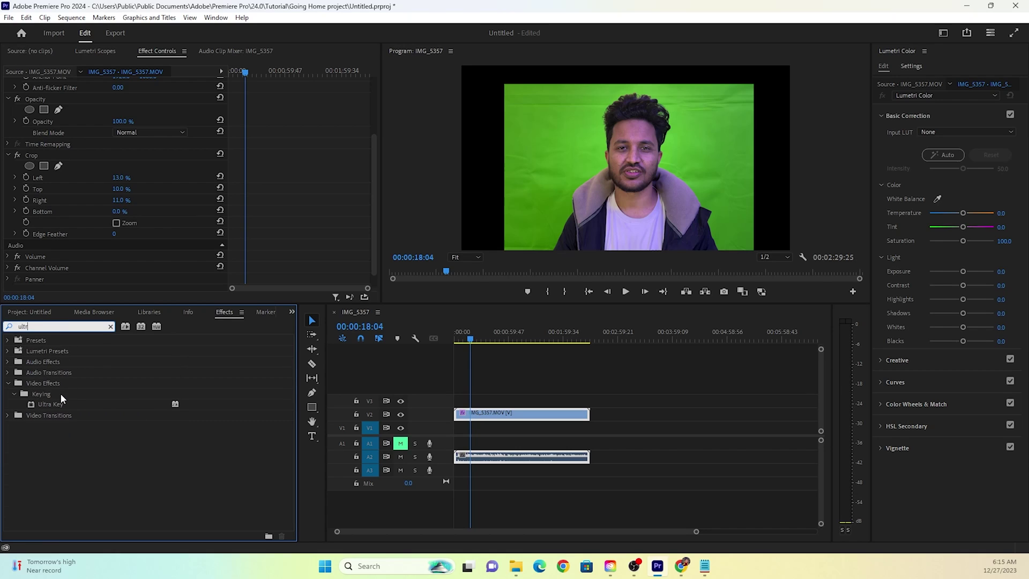
left_click_drag(48, 403, 488, 415)
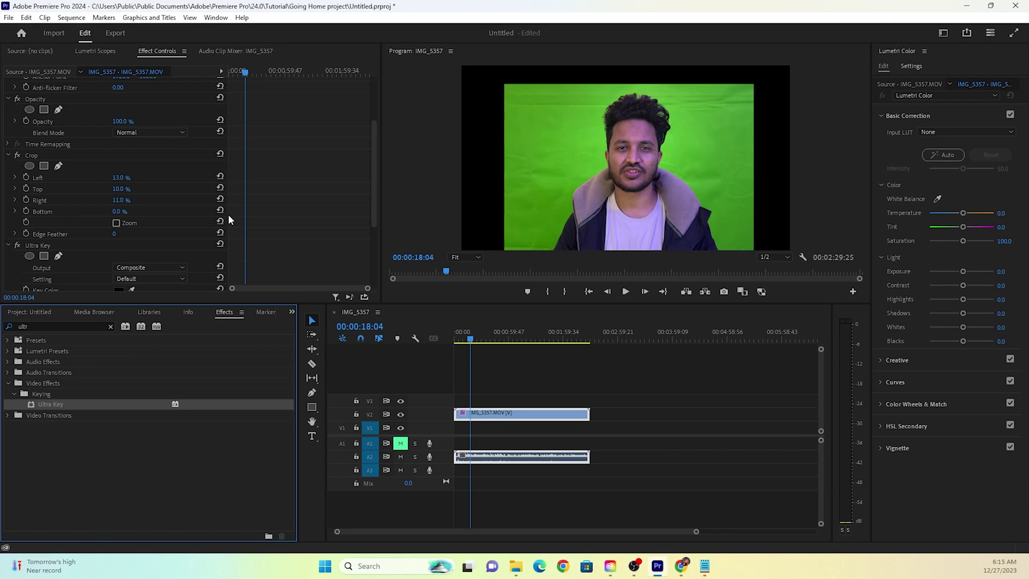
scroll(285, 161, "down", 5)
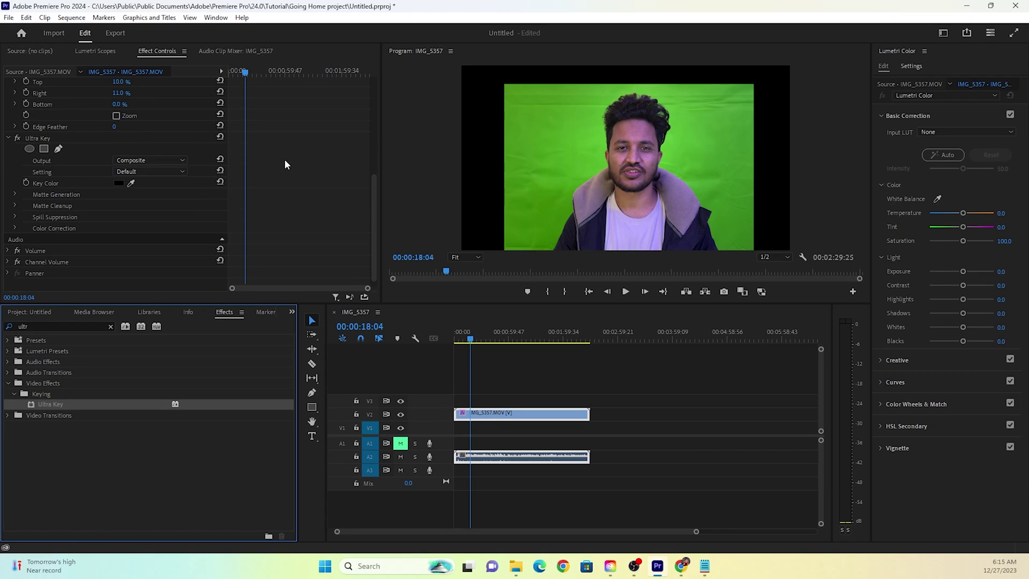
left_click(130, 182)
left_click(580, 171)
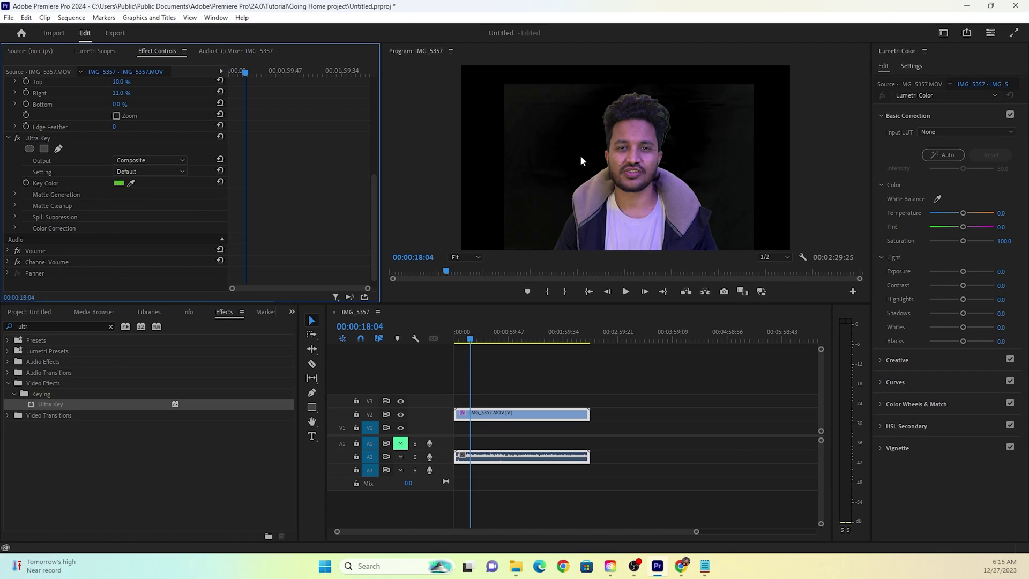
- Set Ultra Key Output to Alpha Channel and lower Matte Generation Shadow to 0
left_click(157, 160)
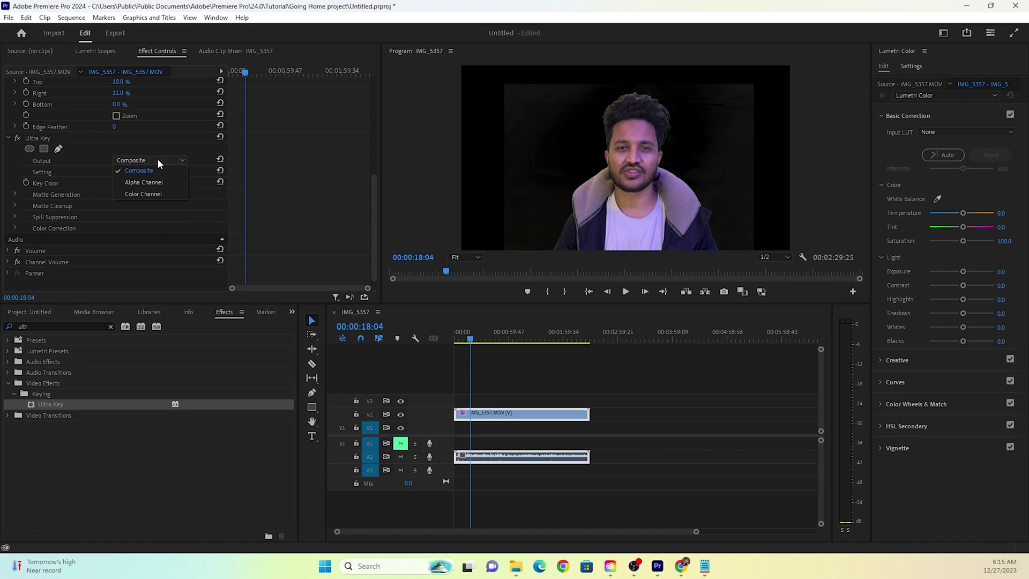
left_click(150, 182)
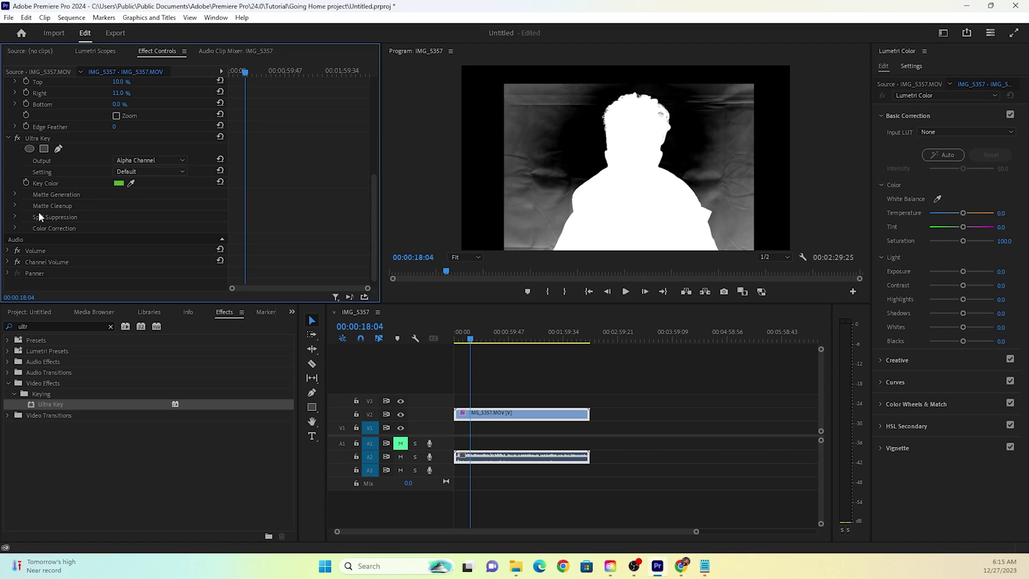
left_click(14, 194)
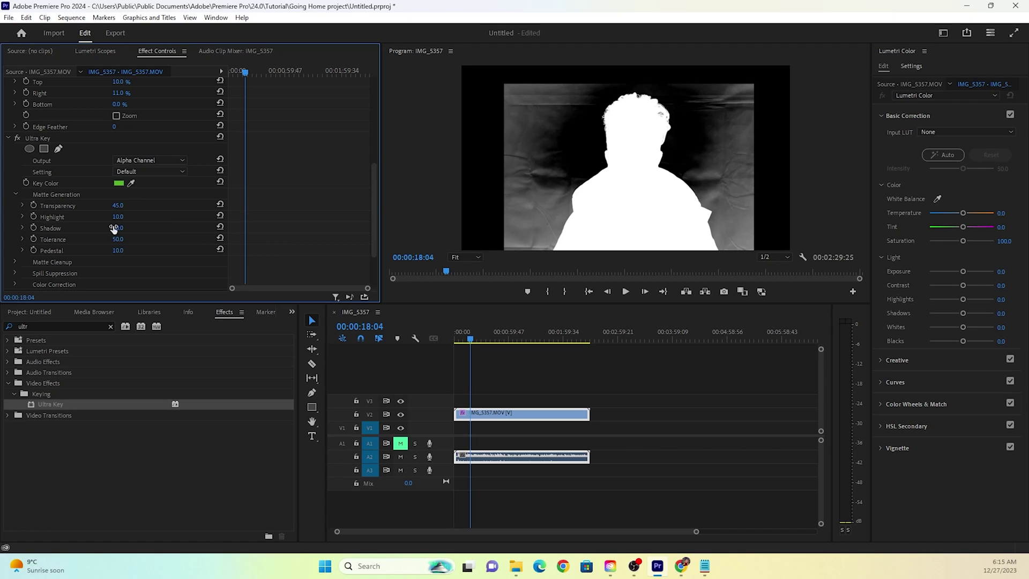
mouse_move(113, 229)
left_mouse_down()
mouse_move(126, 230)
mouse_move(95, 230)
left_mouse_up()
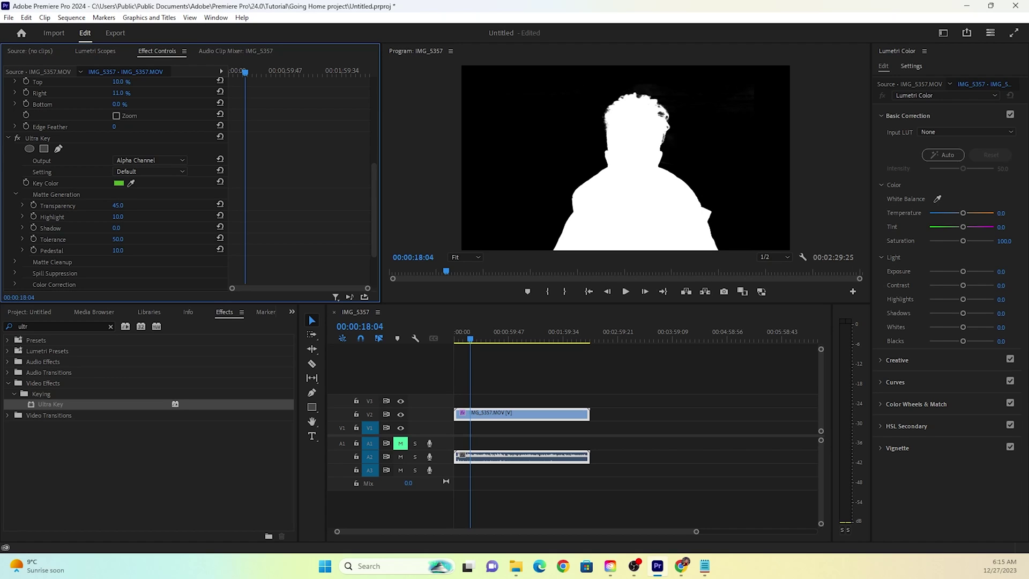
left_click(145, 161)
- Set Output back to Composite, mute audio track A2, and undo the key colour and setting changes
left_click(142, 168)
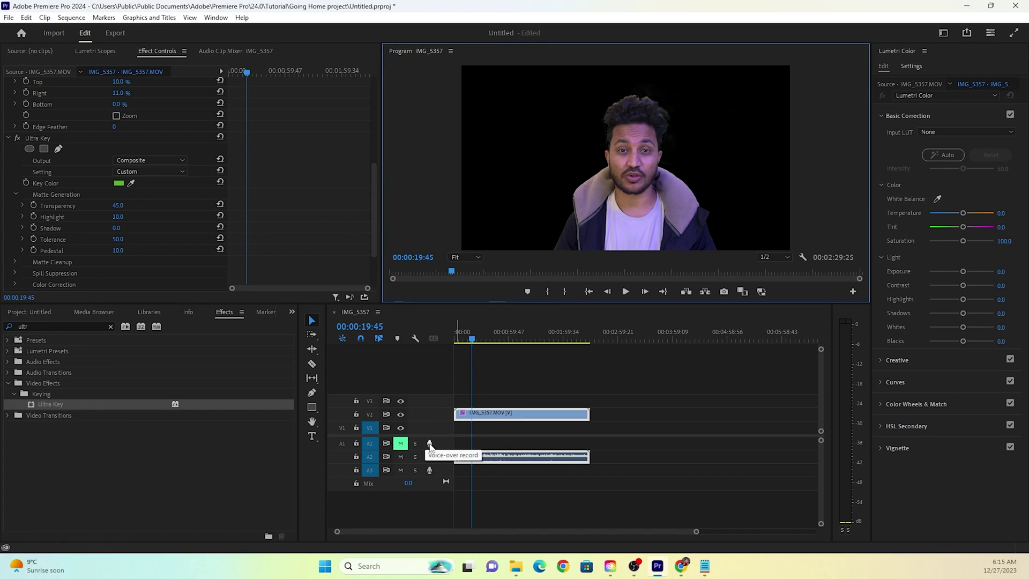
left_click(401, 457)
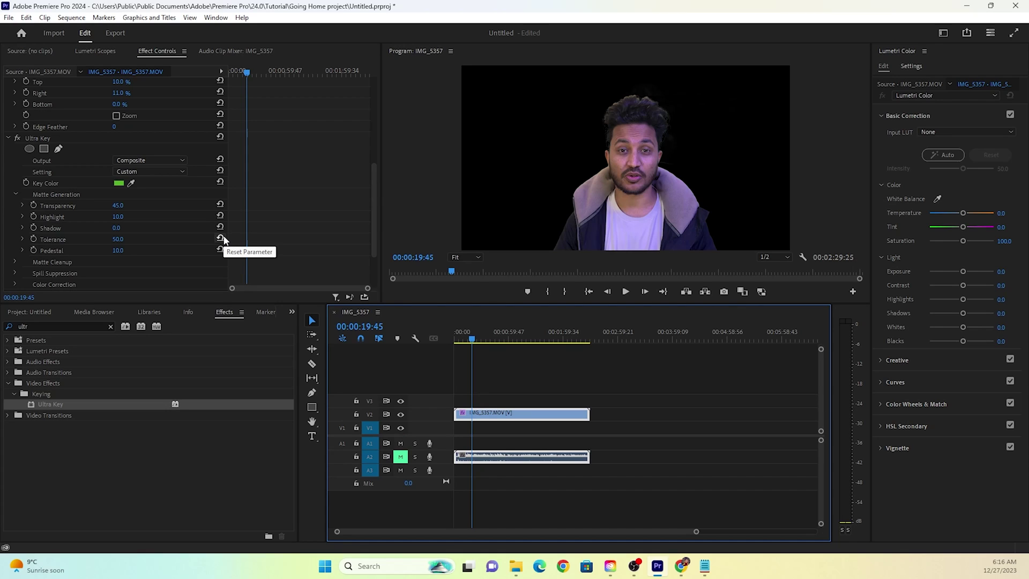
key("ctrl+z")
key("ctrl+z")
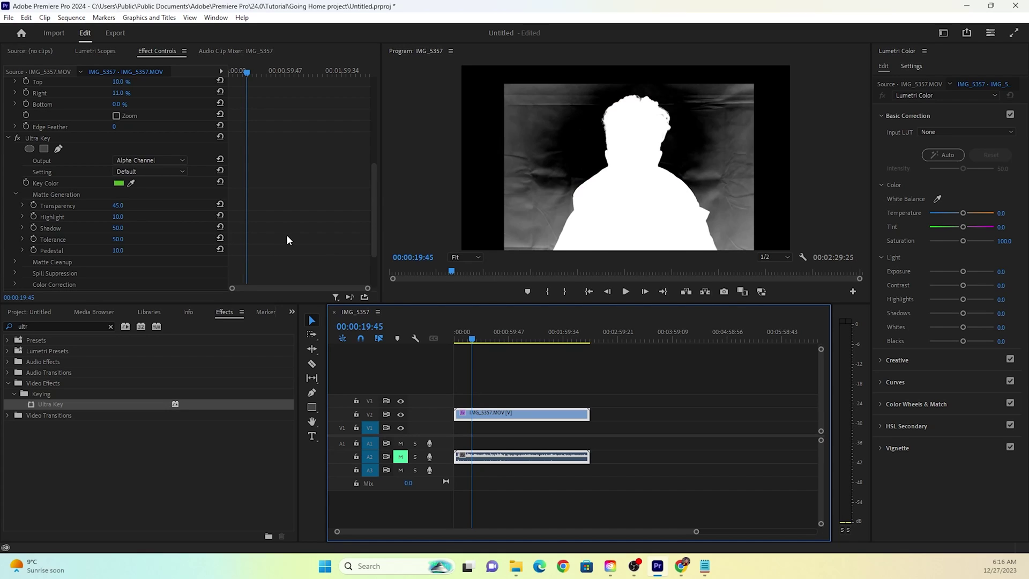
key("ctrl+z")
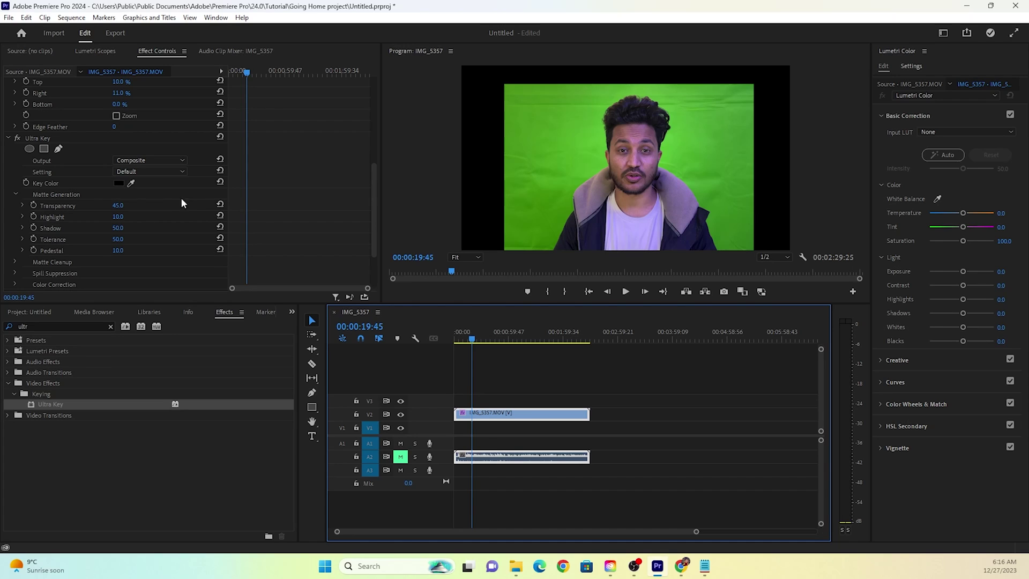
- Sample the green as key colour, view Alpha Channel output, and set Ultra Key to Aggressive
left_click(131, 185)
left_click(590, 164)
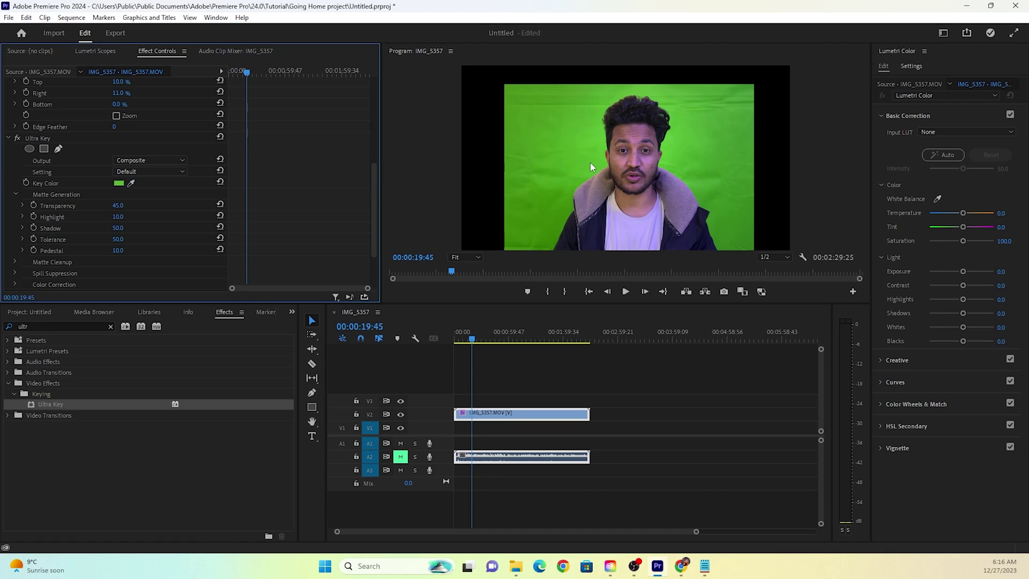
left_click(144, 158)
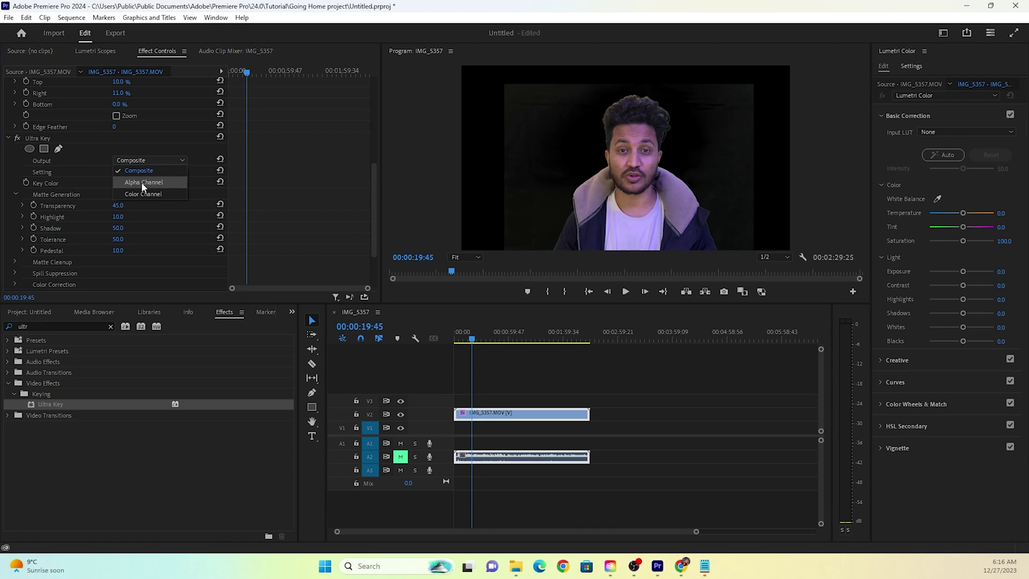
left_click(143, 182)
left_click(145, 170)
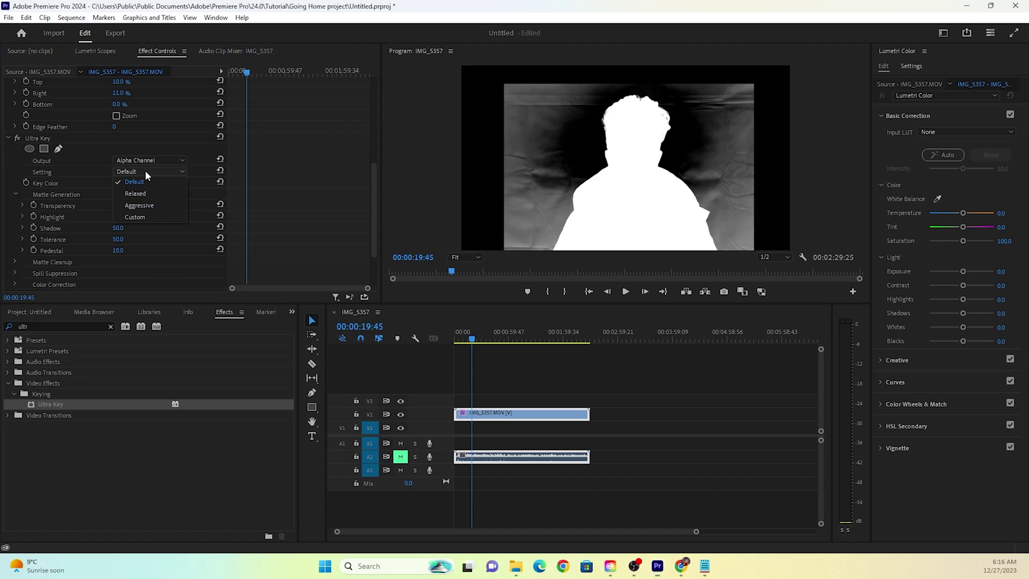
left_click(149, 202)
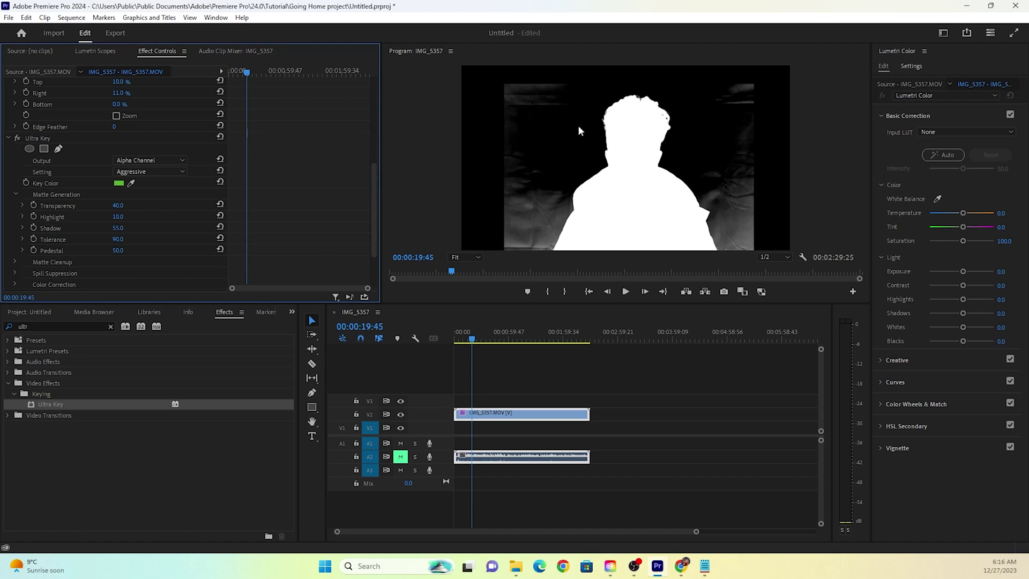
- Resample the green backdrop for a cleaner matte and return Output to Composite
left_click(130, 183)
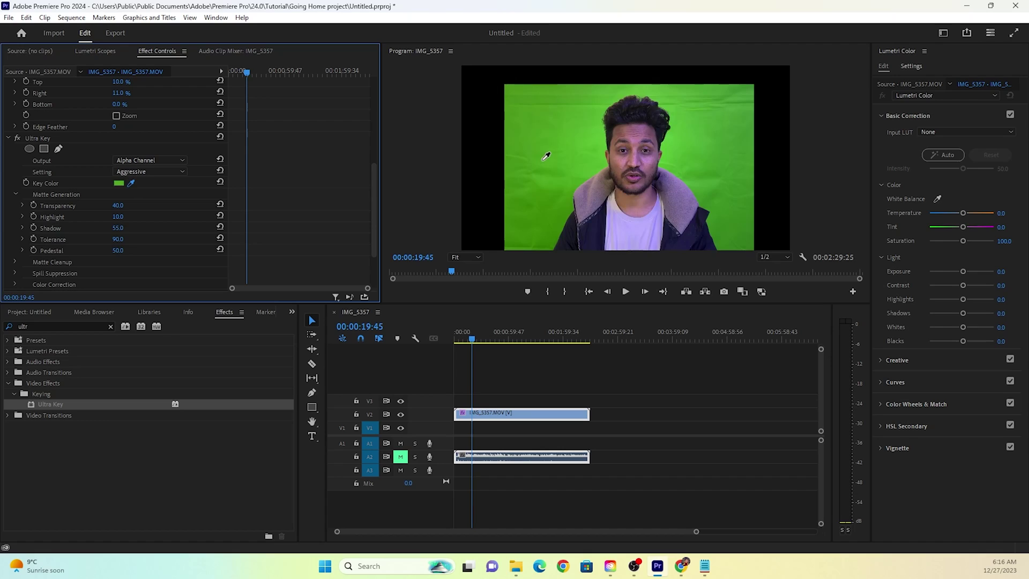
left_click(397, 187)
left_click(131, 183)
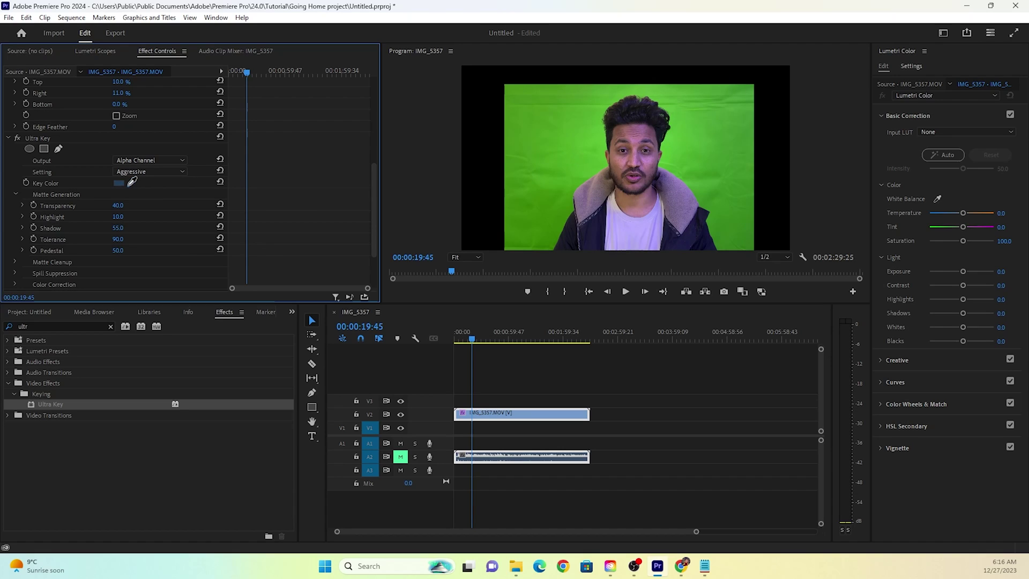
left_click(574, 165)
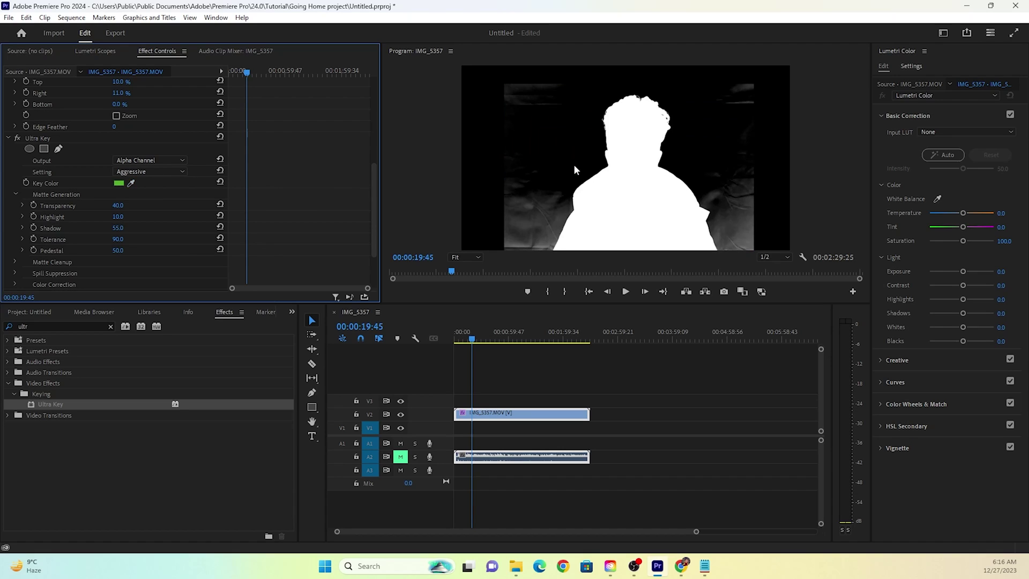
left_click(132, 182)
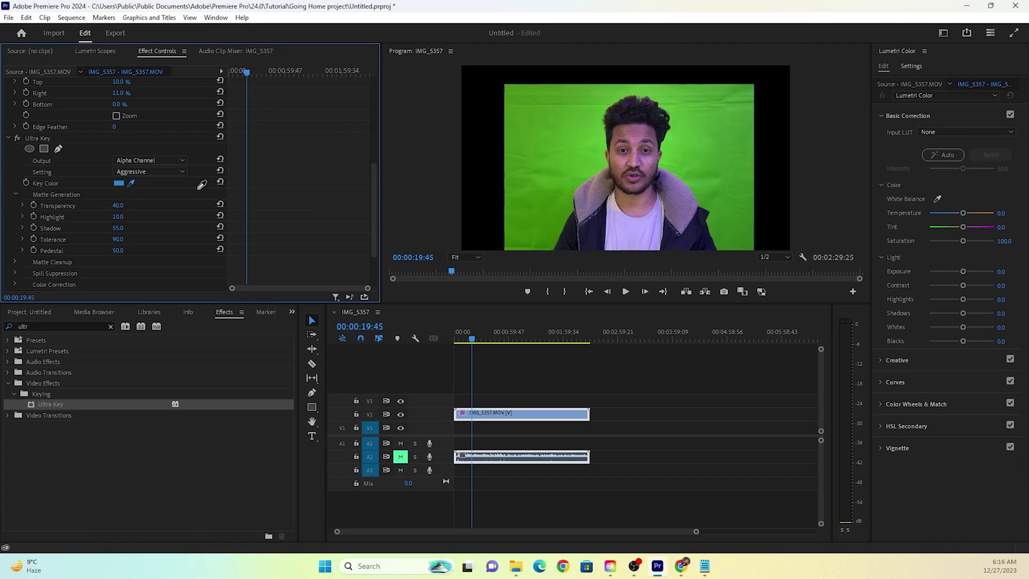
left_click(555, 217)
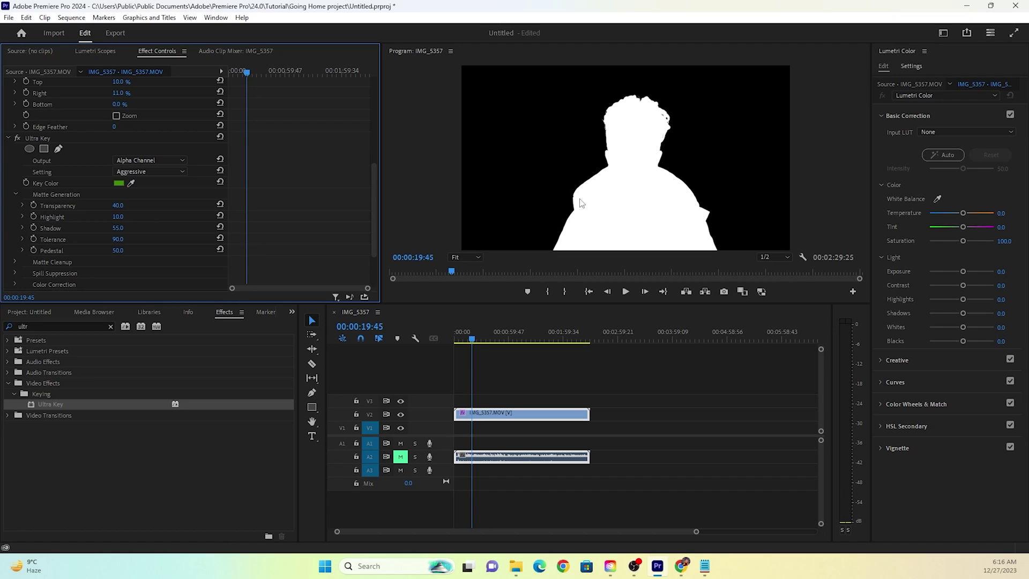
left_click(156, 160)
left_click(152, 172)
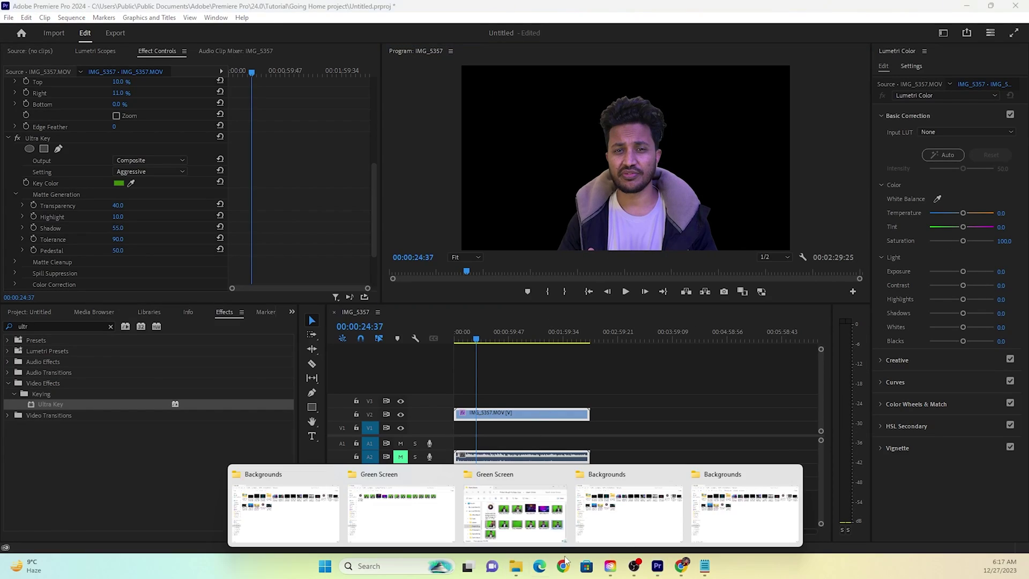
- Put place-for-streamer-with-computer-monitors-in-dark on V1 at the start, under the speaker clip
left_click(735, 504)
left_click_drag(525, 6, 460, 47)
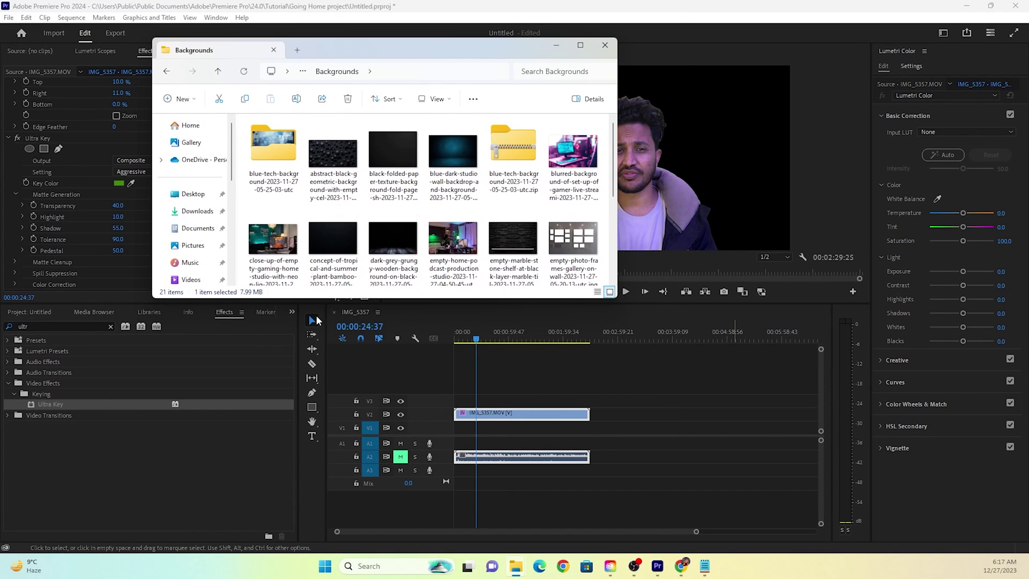
left_click(292, 312)
left_click(292, 312)
left_click(310, 319)
mouse_move(516, 566)
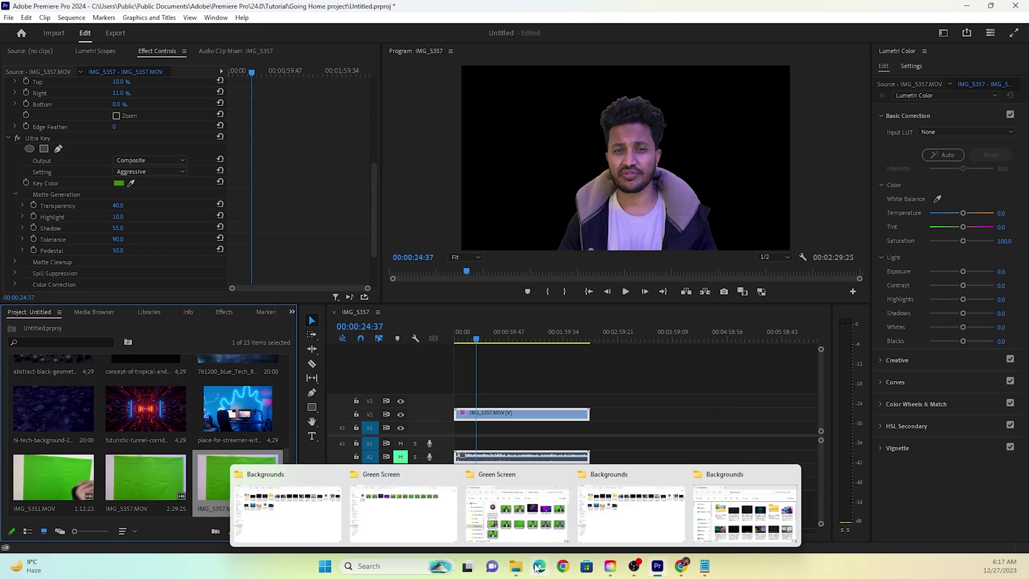
left_click_drag(237, 410, 590, 429)
left_click(461, 428)
left_click(471, 428)
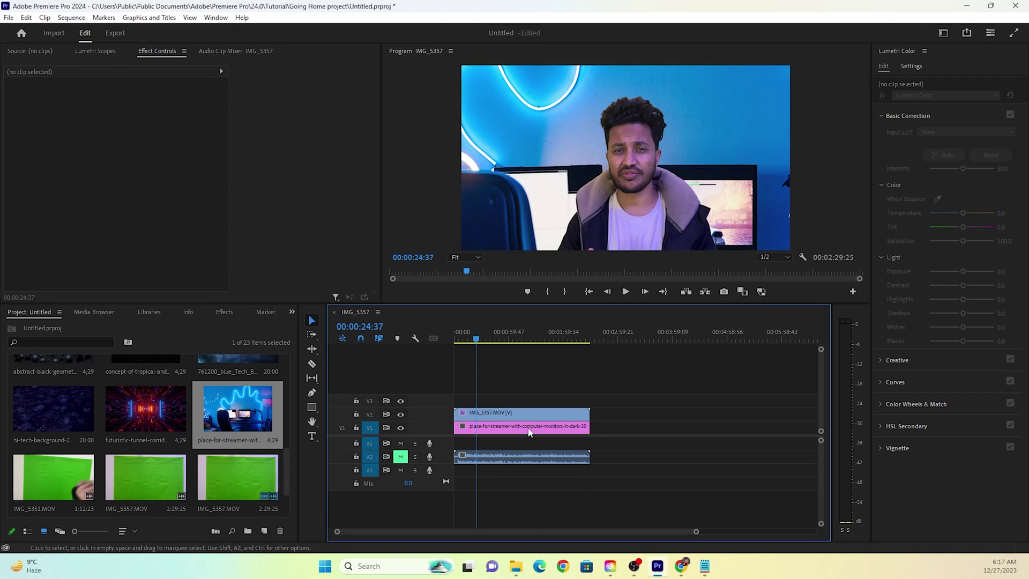
- Set the background to frame size at 48.2 scale, then enlarge the speaker to 113 and raise him
right_click(527, 431)
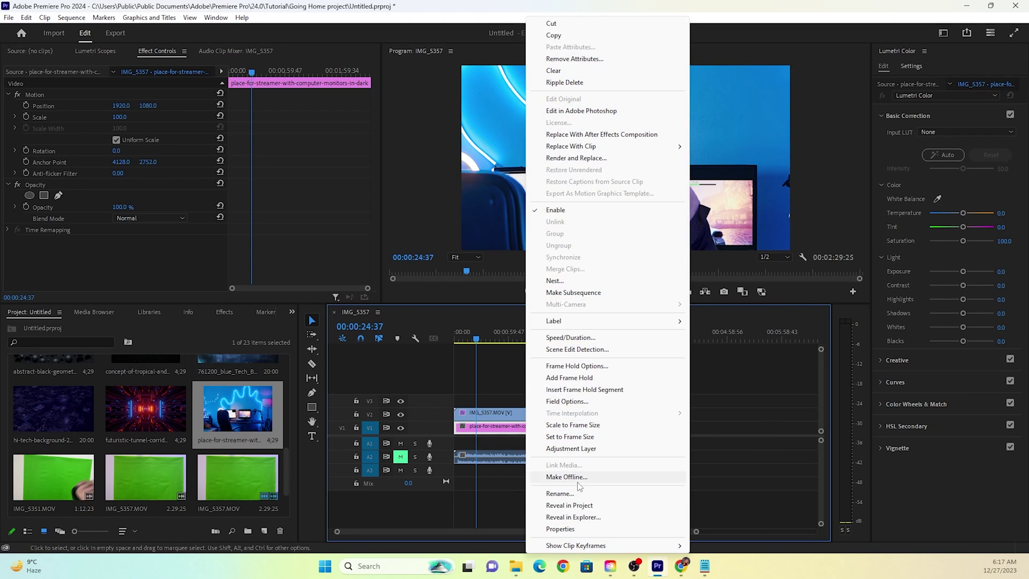
left_click(572, 436)
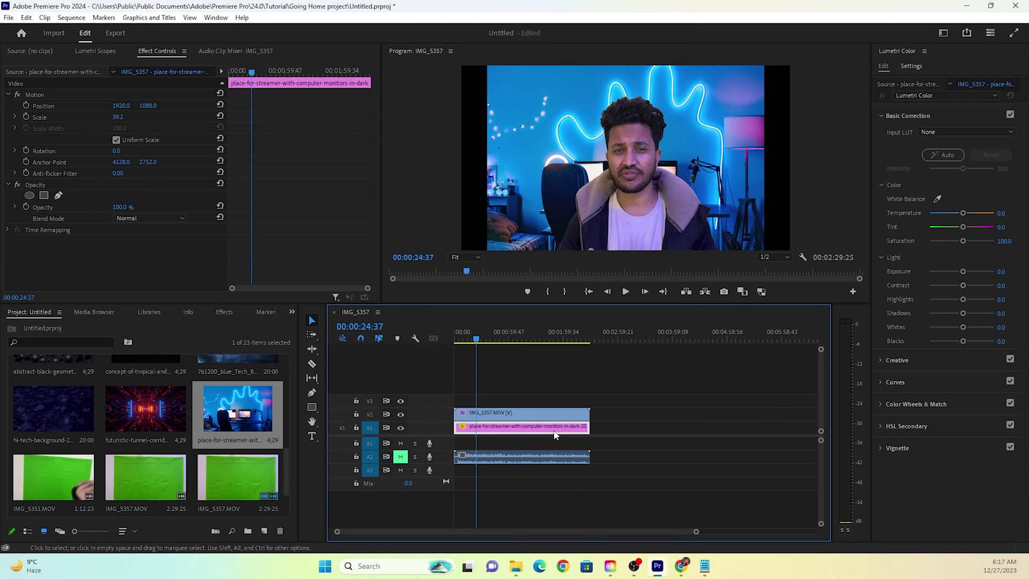
left_click_drag(127, 122, 130, 122)
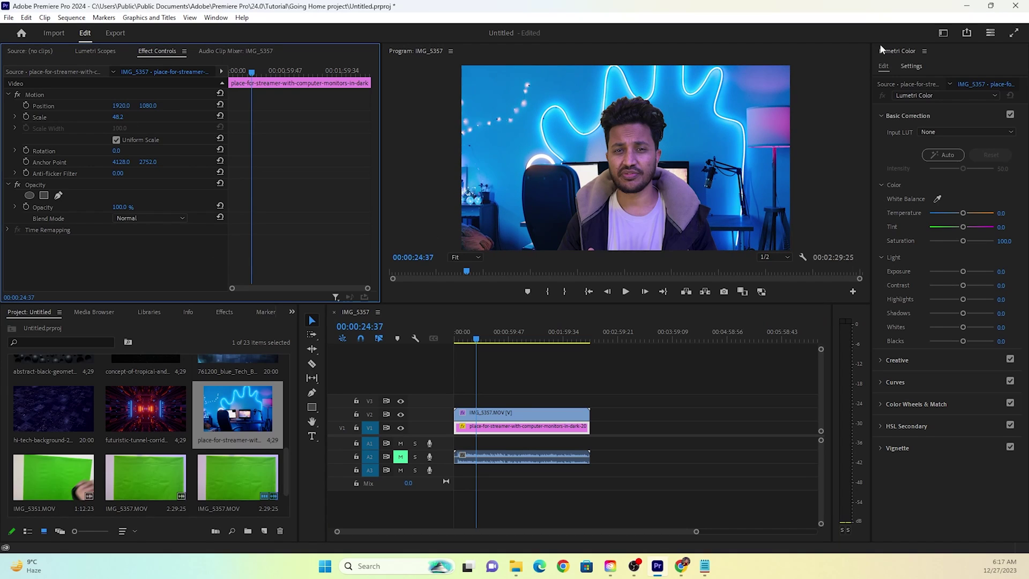
left_click(500, 411)
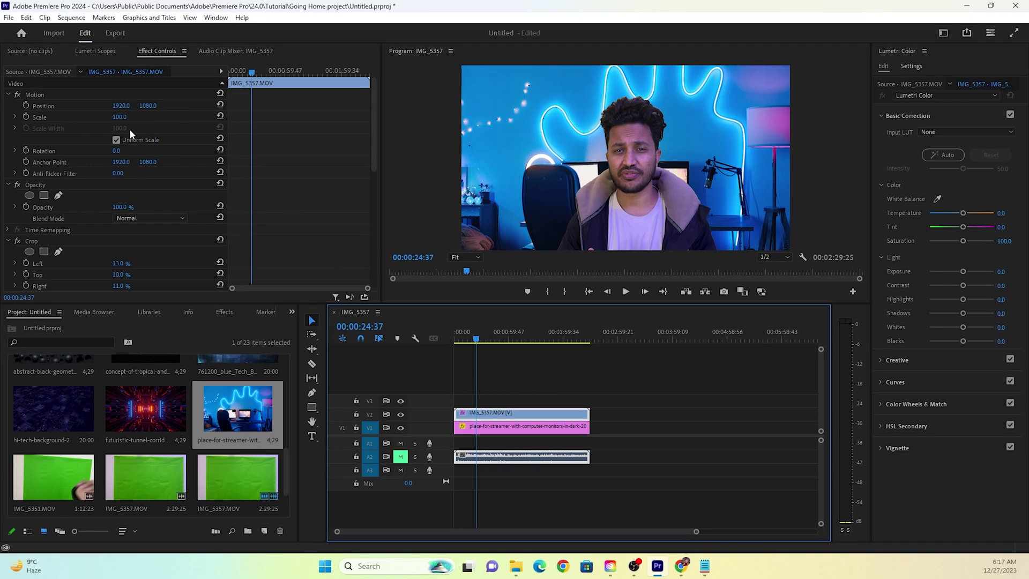
left_click_drag(120, 119, 140, 105)
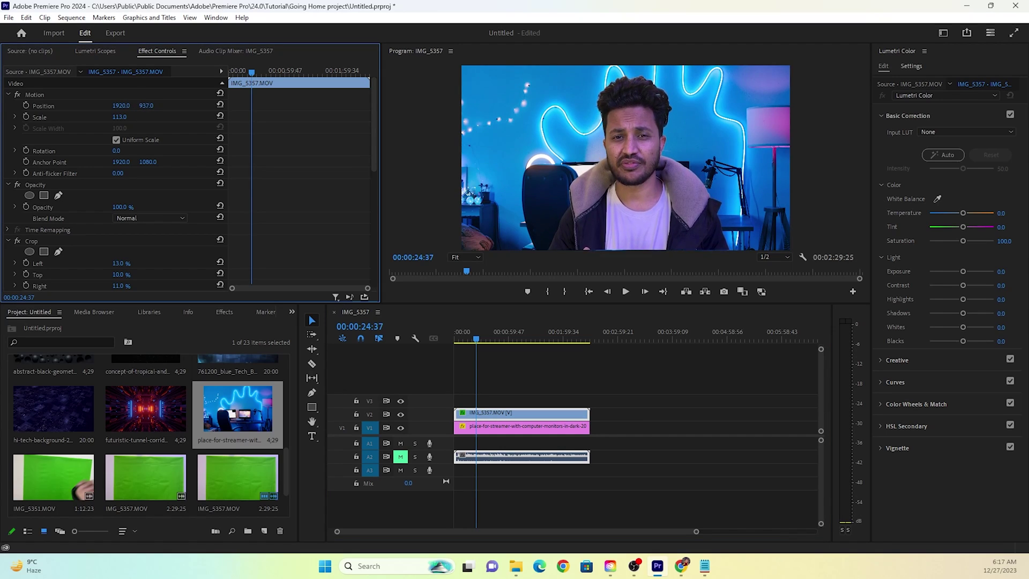